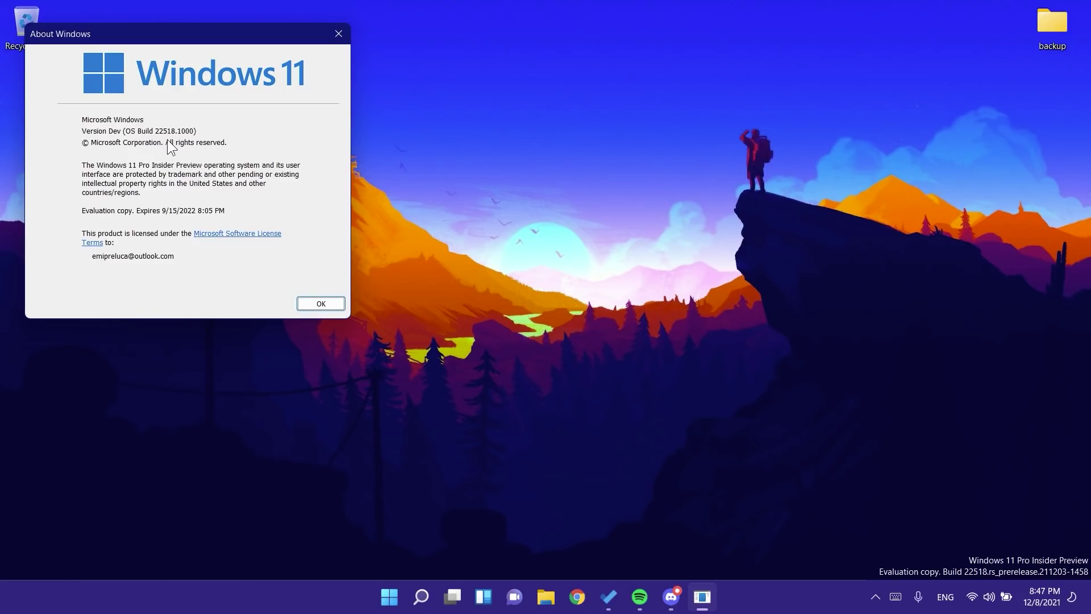
Move the About Windows dialog lower on the desktop and close it.
left_click_drag(140, 33, 159, 116)
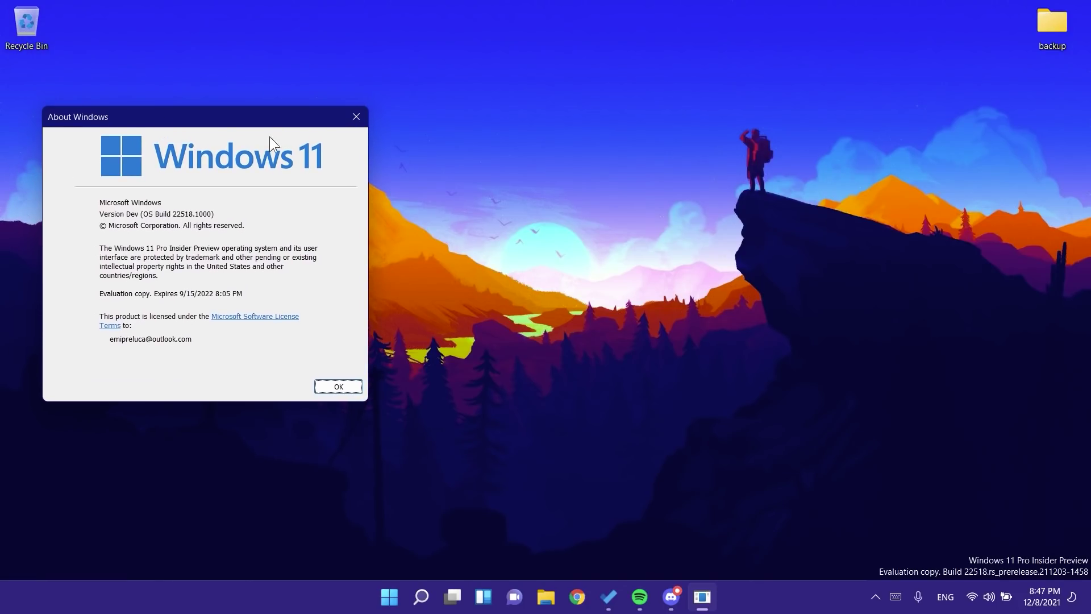
left_click(354, 117)
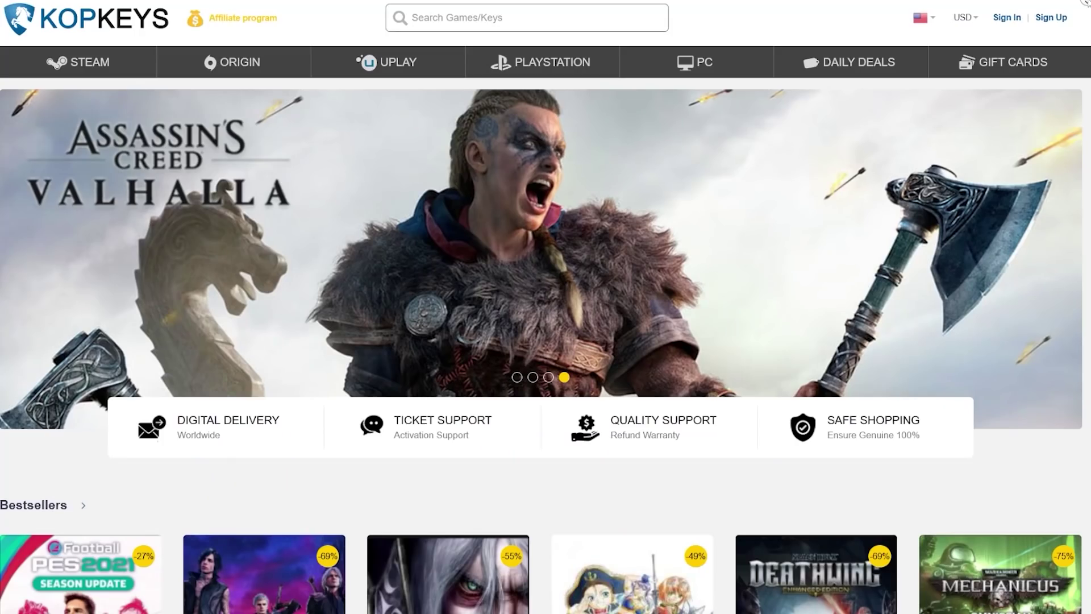
Browse the KopKeys bestsellers and start buying one MS 10 Pro OEM CD-KEY GLOBAL Download.
scroll(541, 341, "down", 2)
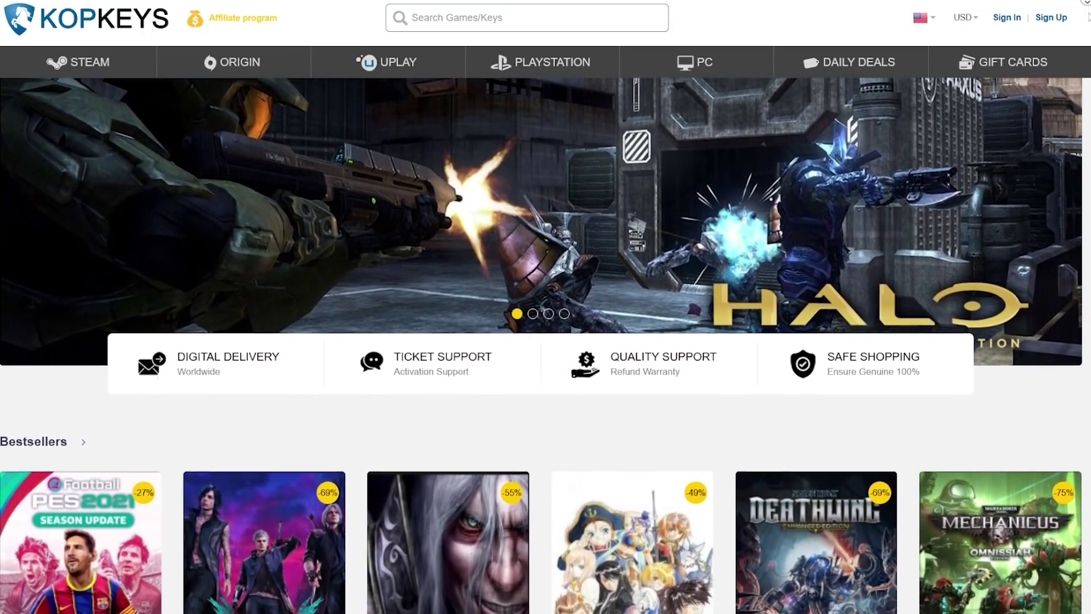
scroll(541, 345, "down", 3)
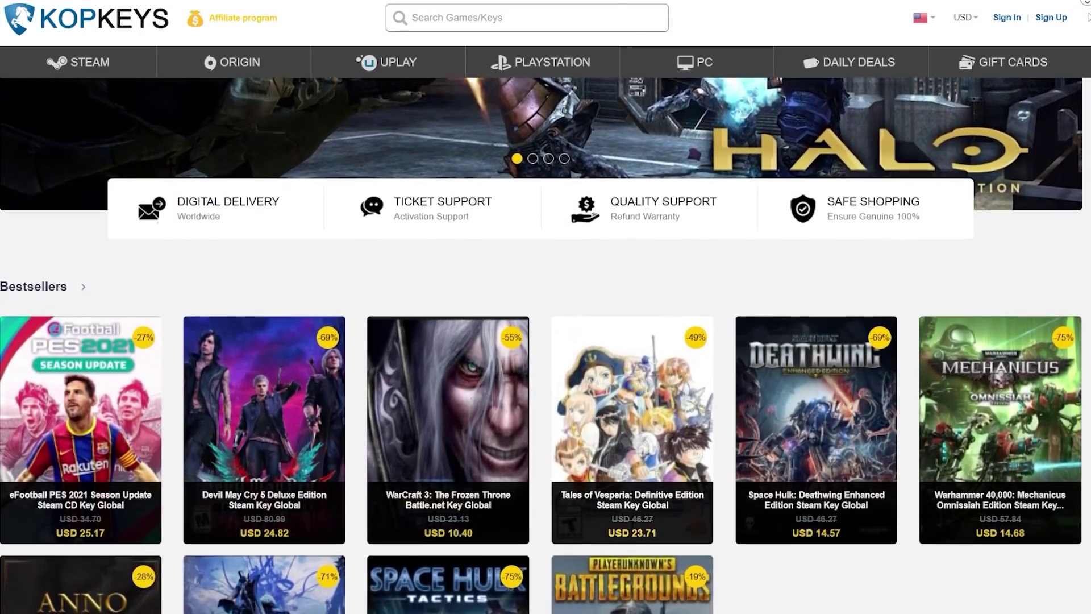
scroll(541, 345, "down", 3)
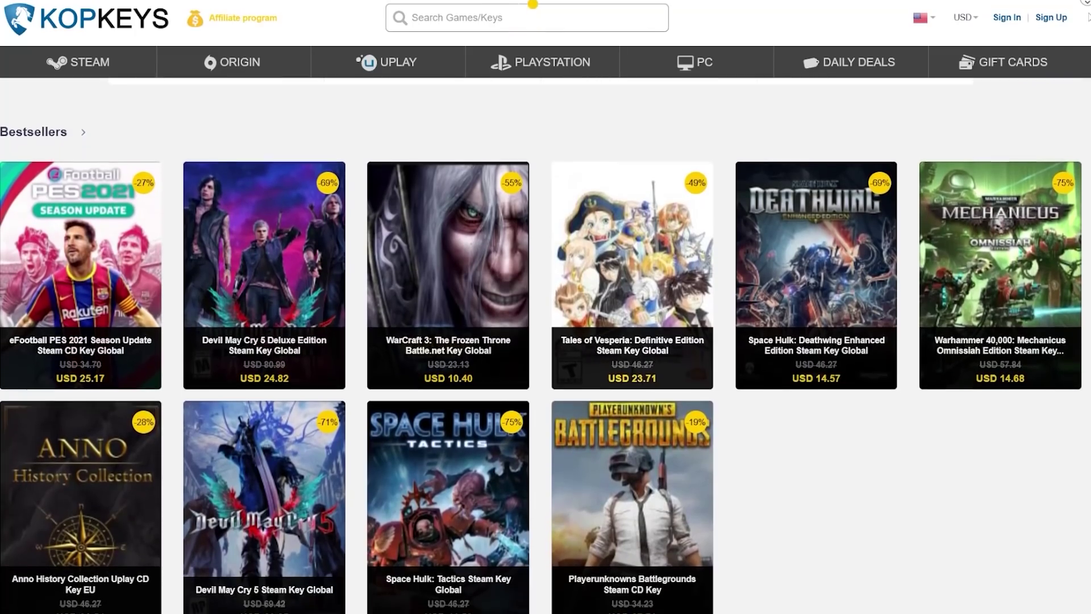
scroll(541, 345, "down", 3)
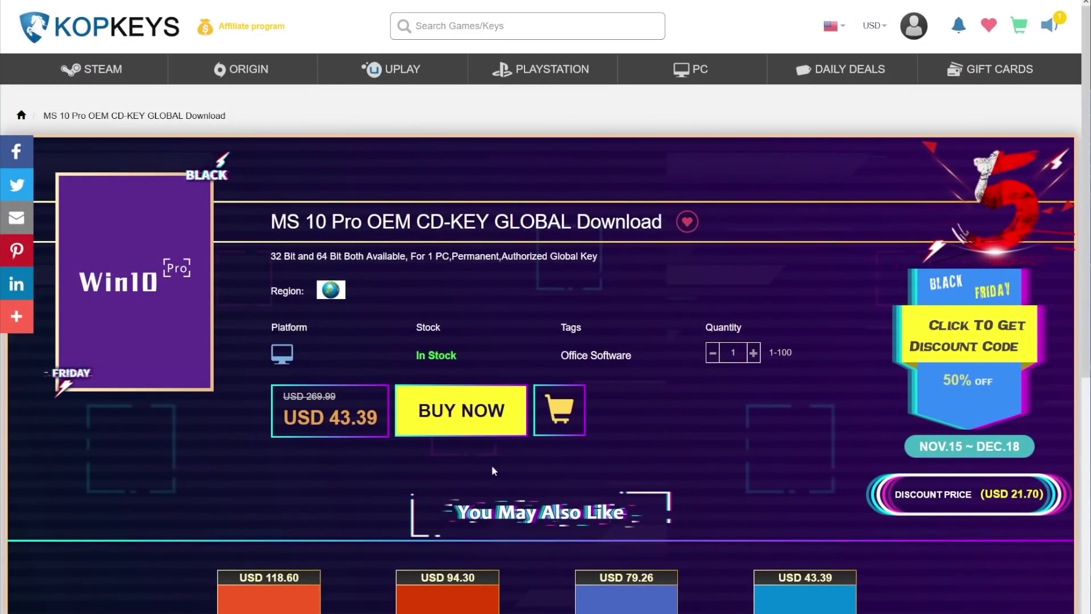
left_click(464, 430)
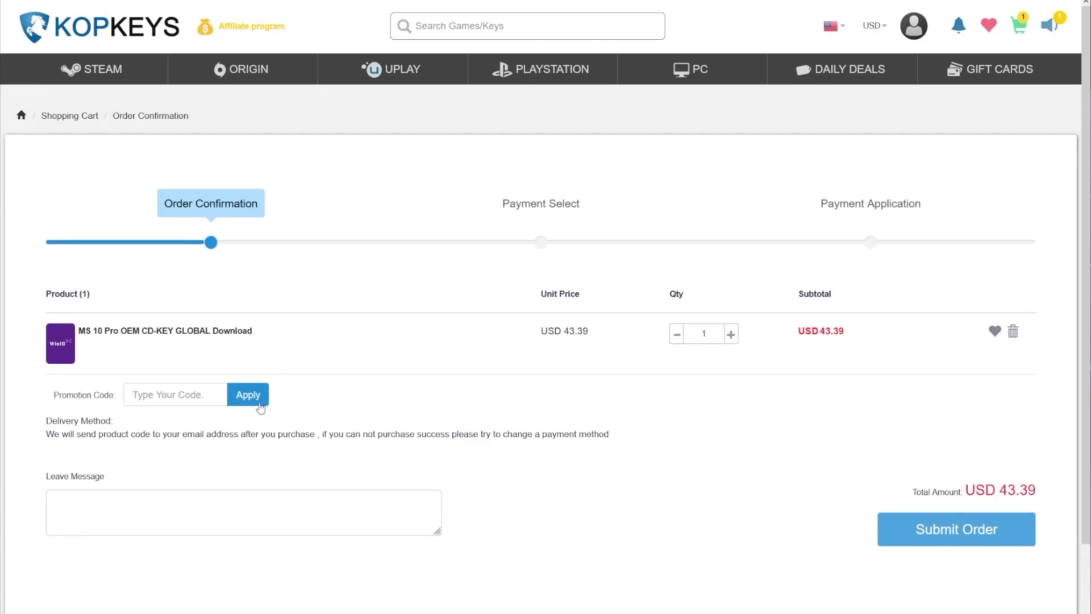
Apply promotion code TB65 to the order and highlight the discounted subtotal.
left_click(204, 396)
type("TB65")
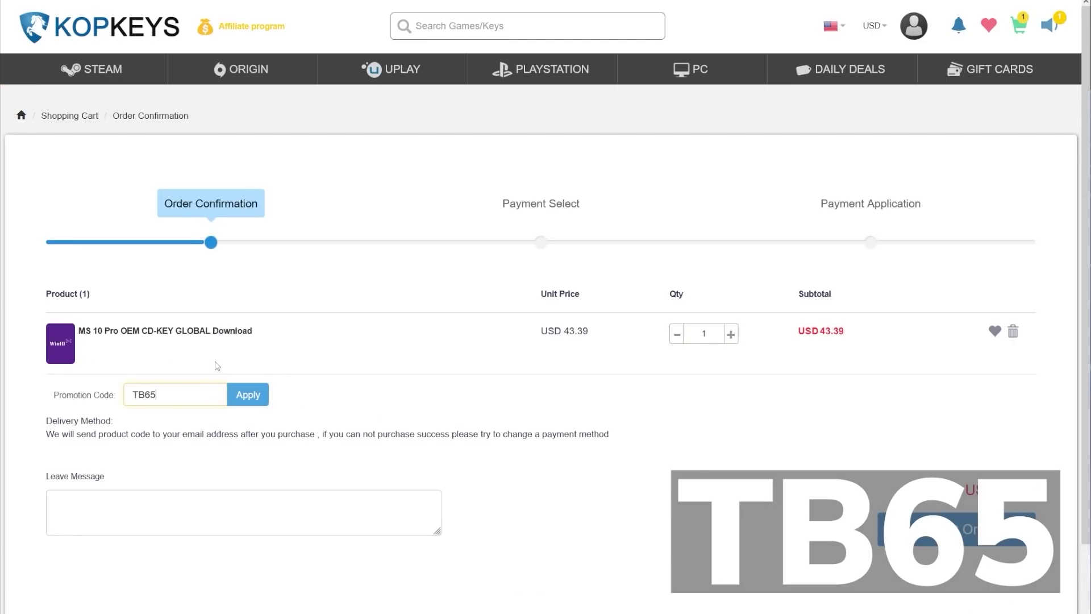
left_click(250, 398)
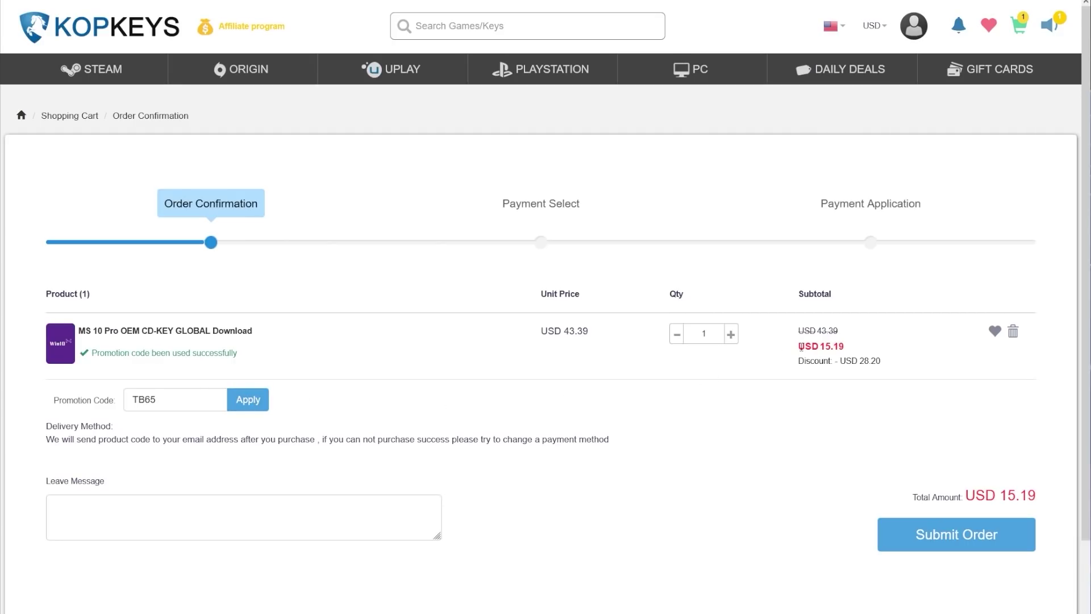
left_click_drag(795, 348, 845, 346)
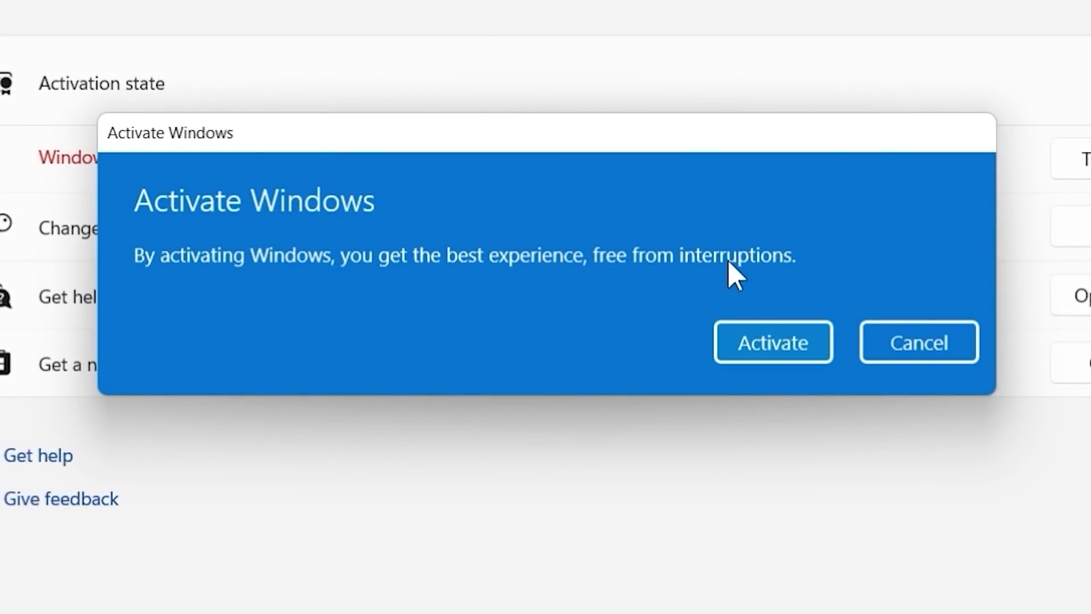
Confirm the activation of Windows.
left_click(773, 342)
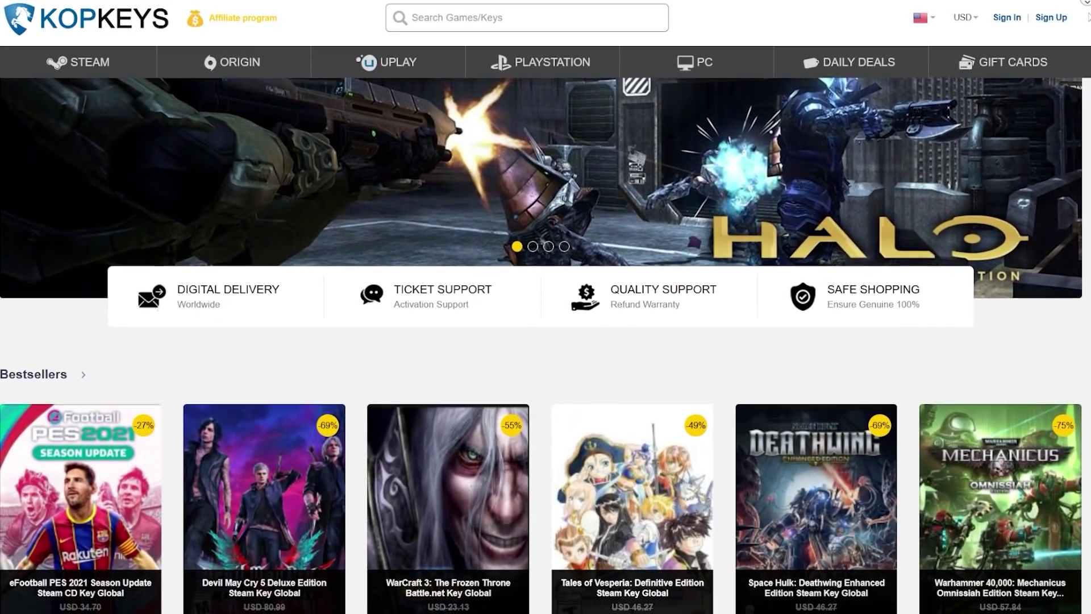
Look through the bestselling games on the KopKeys home page.
scroll(546, 341, "down", 3)
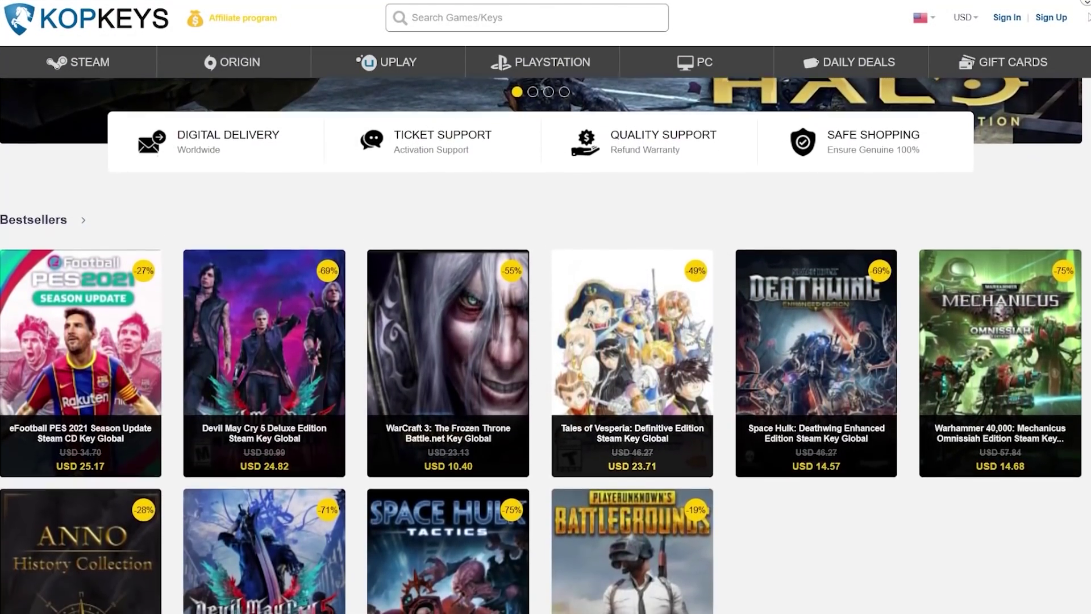
scroll(546, 341, "down", 3)
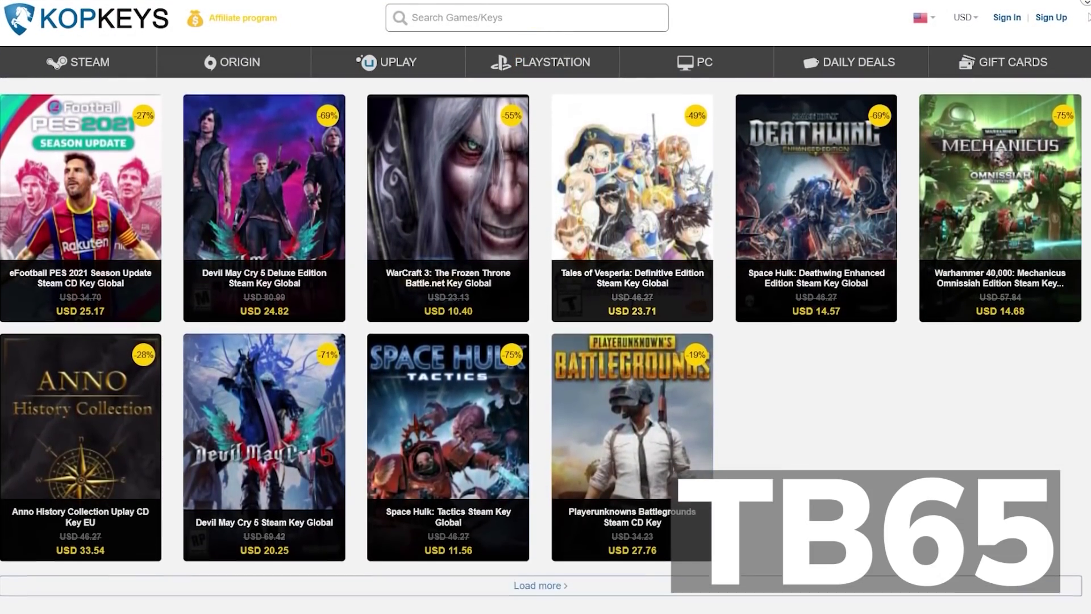
scroll(545, 341, "down", 2)
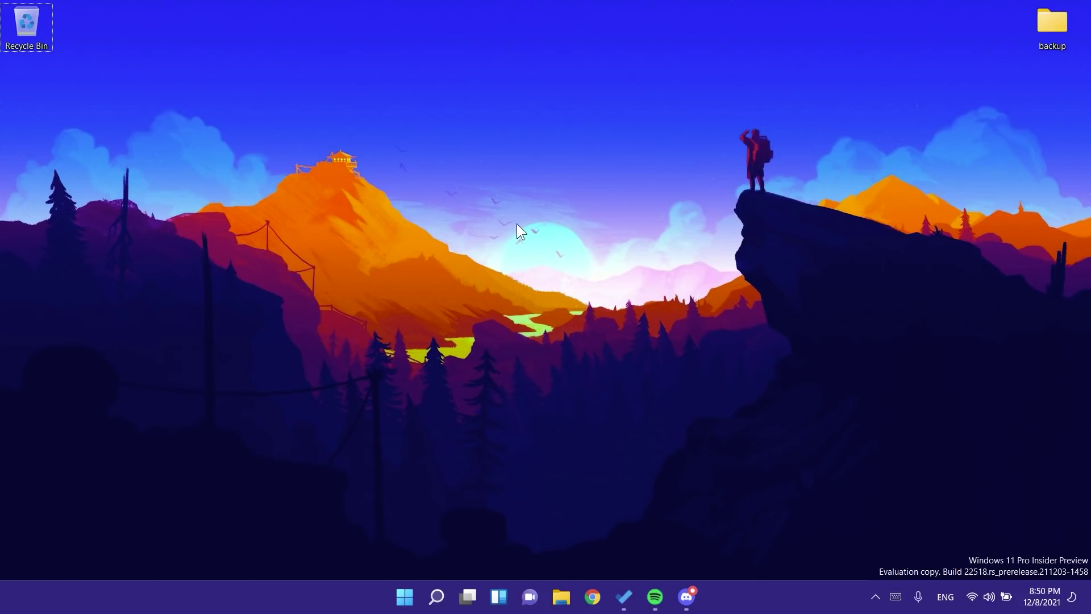
View the available desktop background types in the Background personalization settings, then close Settings.
right_click(490, 226)
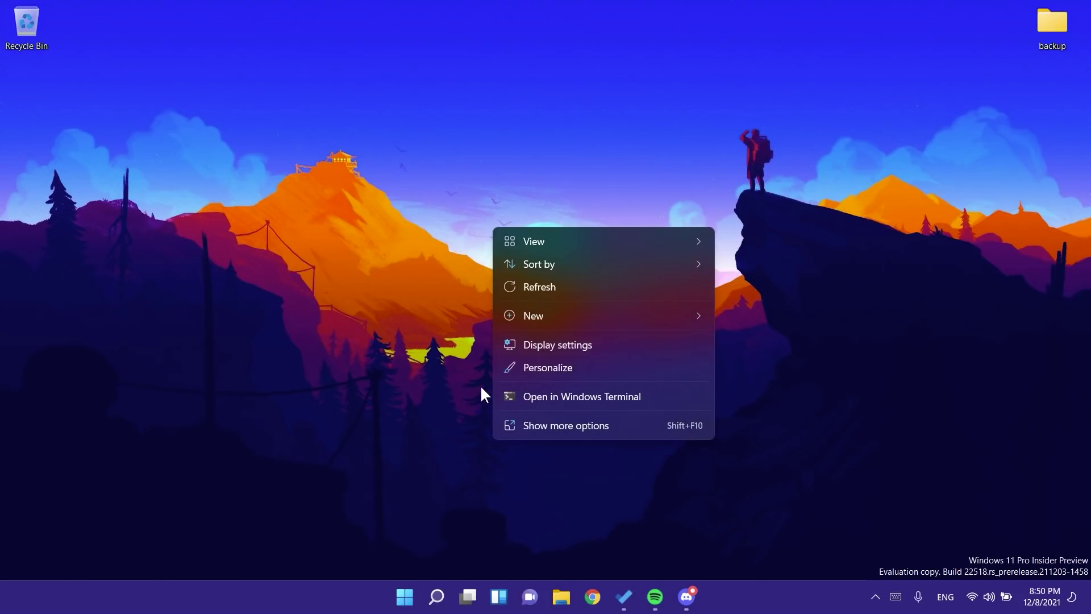
left_click(524, 367)
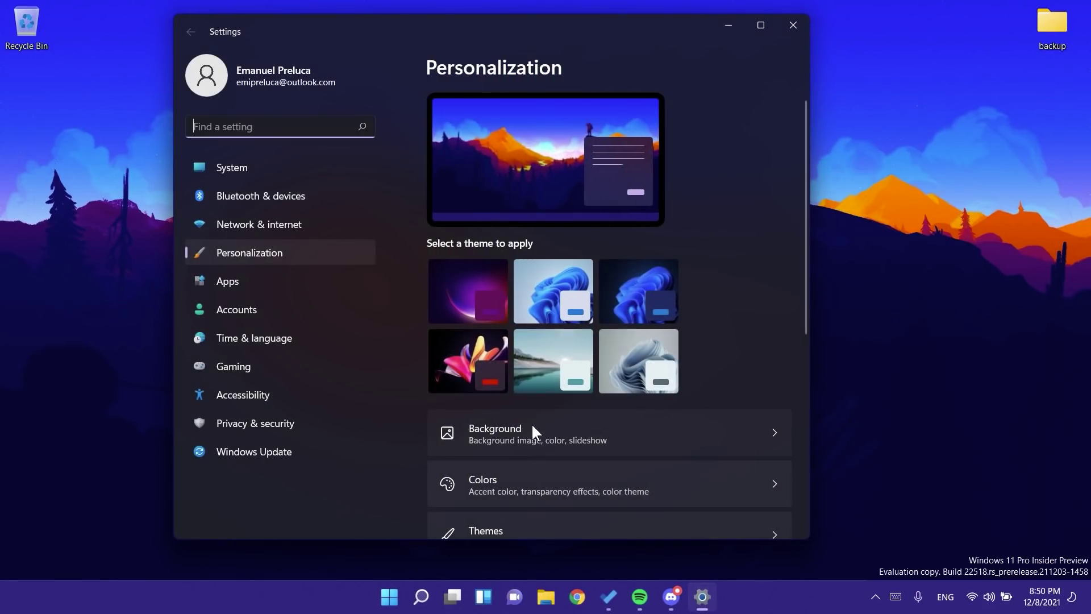
left_click(511, 428)
left_click(691, 273)
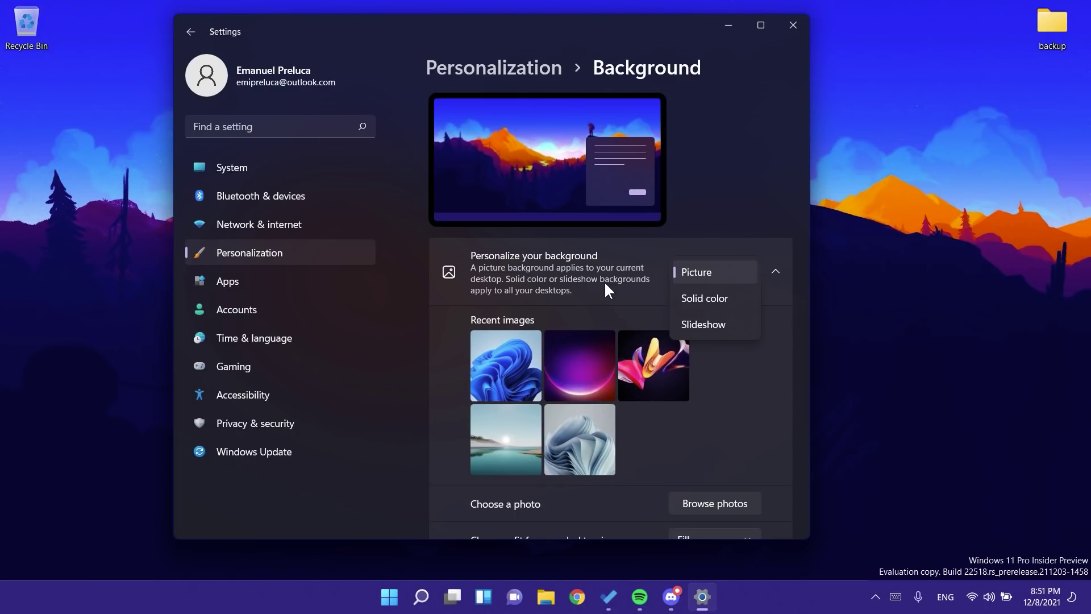
left_click(746, 185)
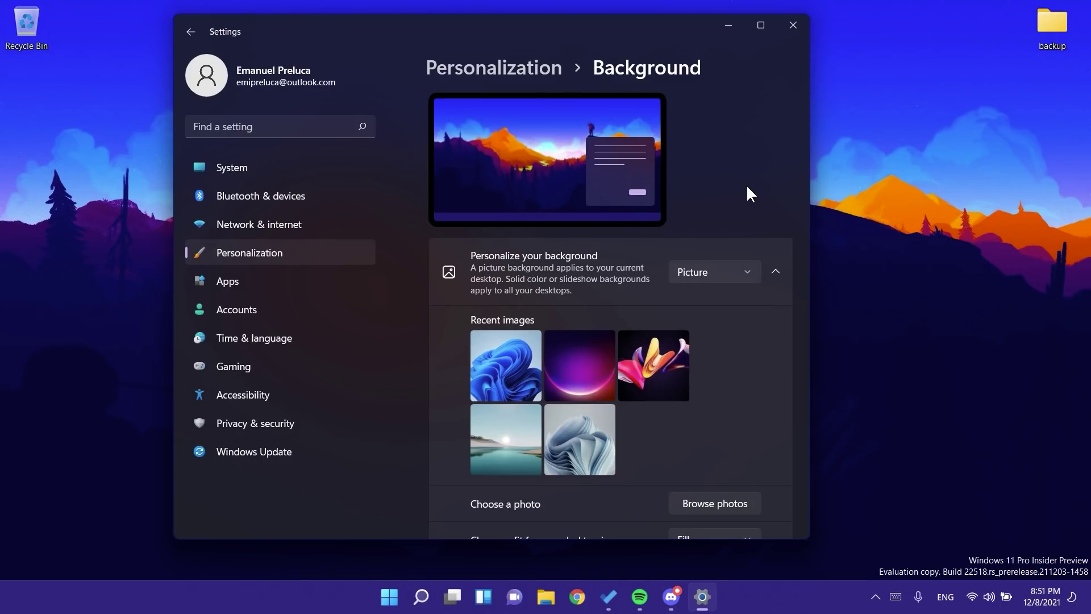
key("alt+F4")
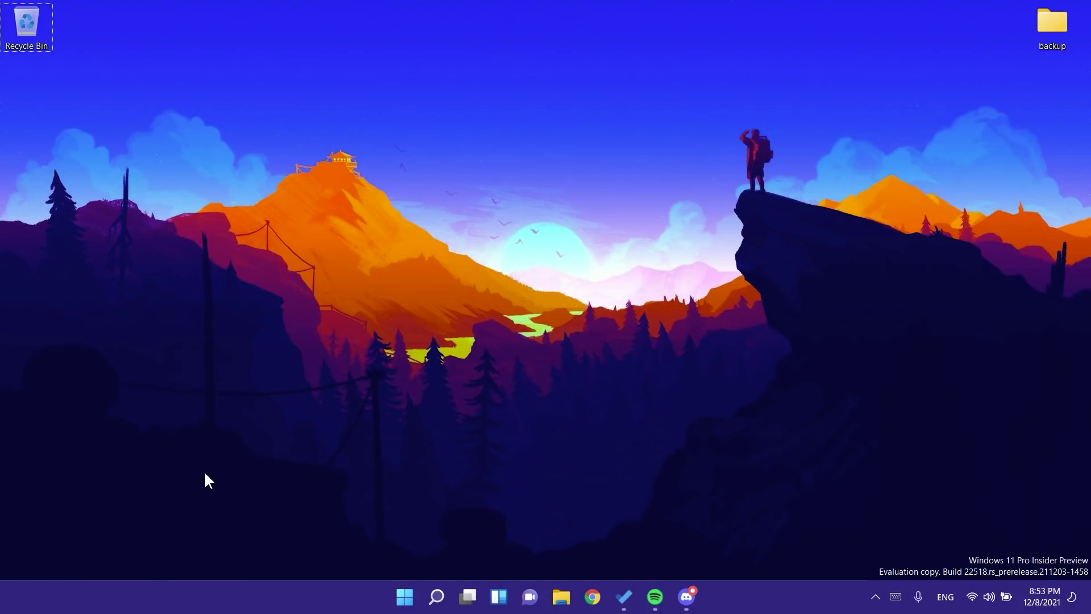
Open the Speech page of the Accessibility settings and turn on voice access.
key("super+s")
left_click(436, 596)
left_click(435, 596)
left_click(322, 212)
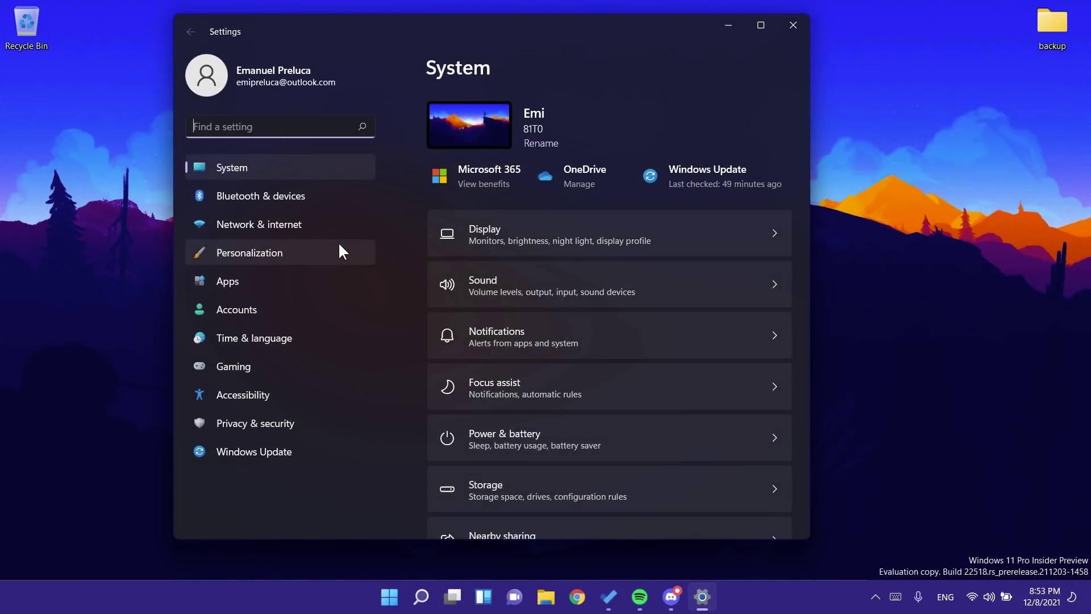
left_click(276, 398)
scroll(498, 340, "down", 6)
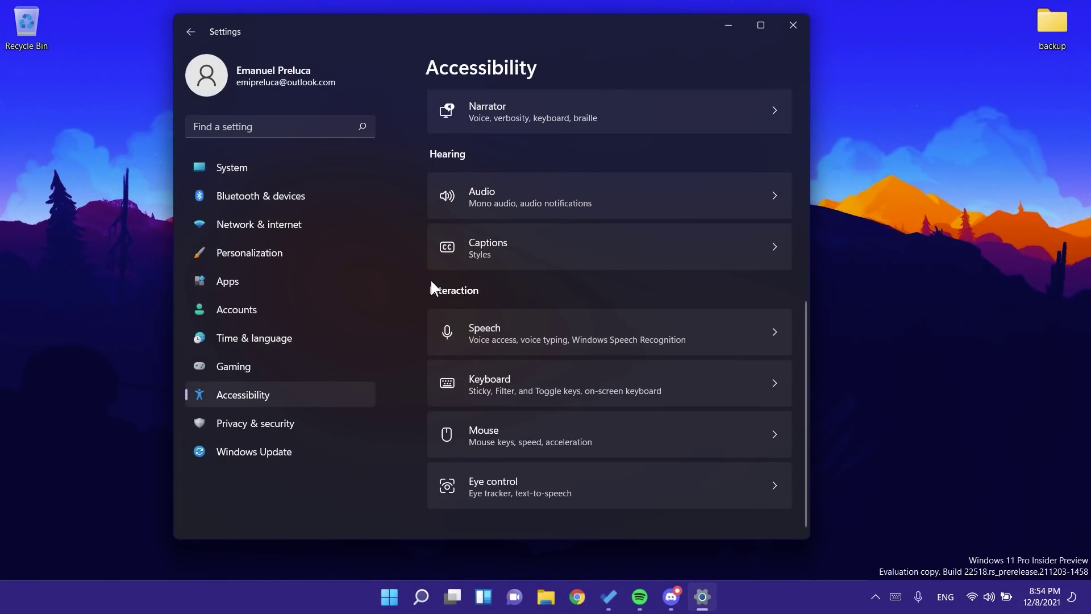
left_click(512, 316)
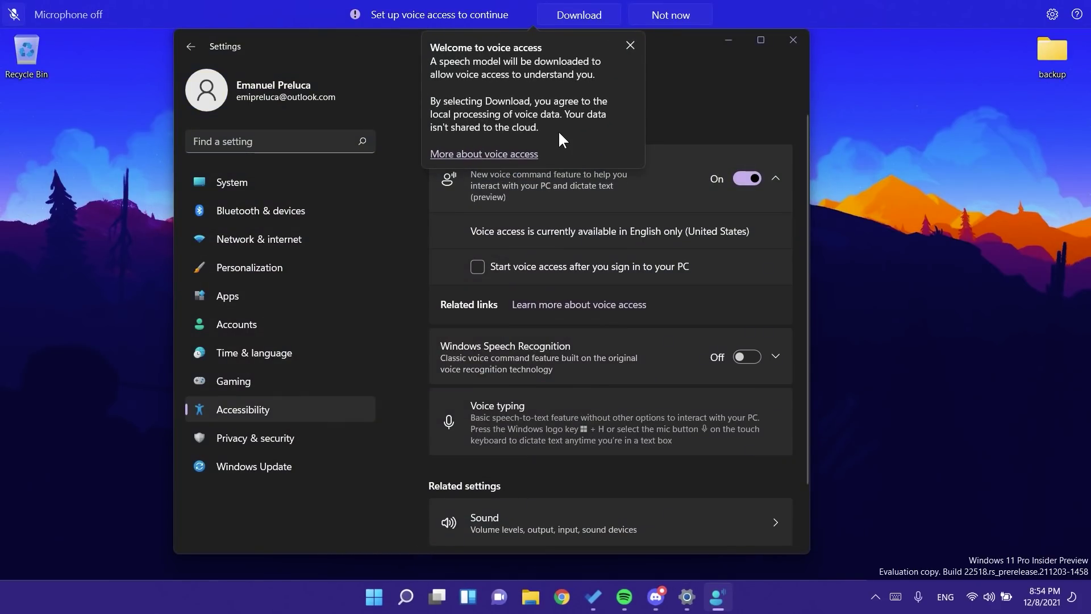
Download the voice access speech model, dismiss the welcome message, keep the USB microphone selected and skip the guide.
left_click(570, 17)
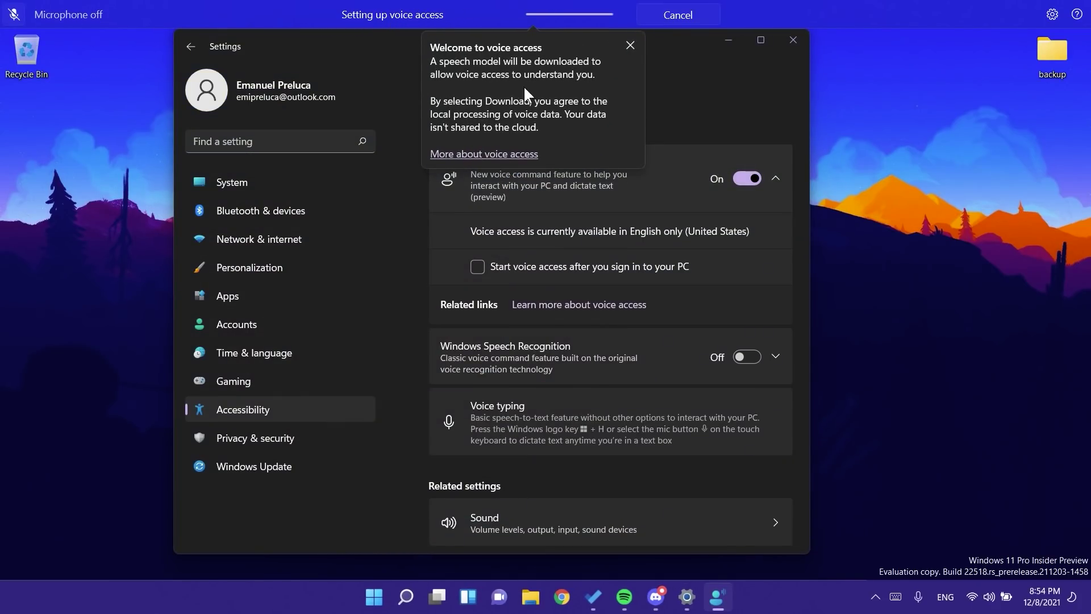
left_click(631, 48)
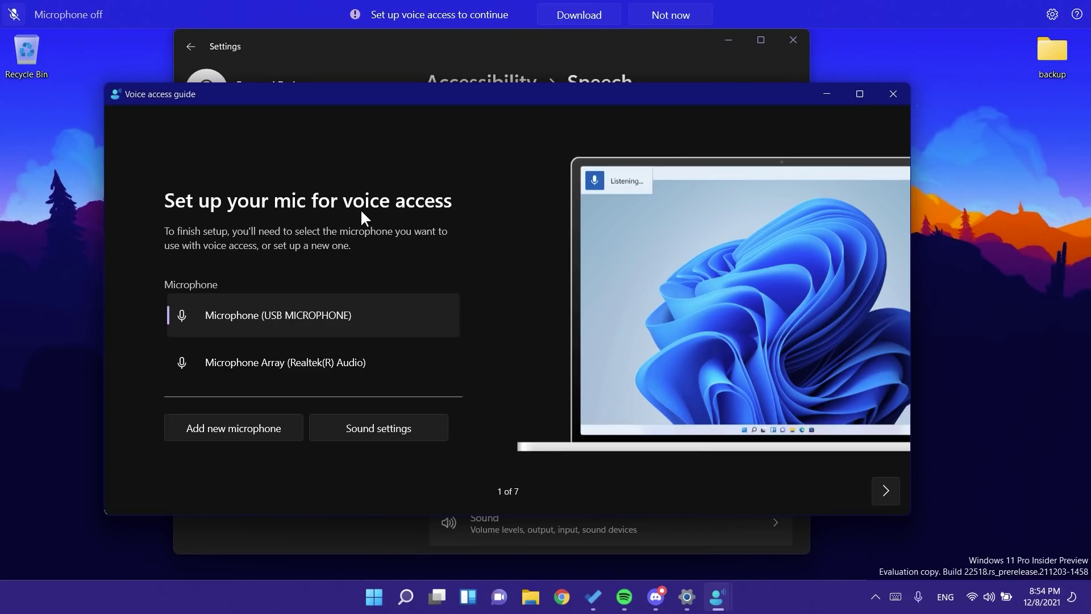
left_click(887, 492)
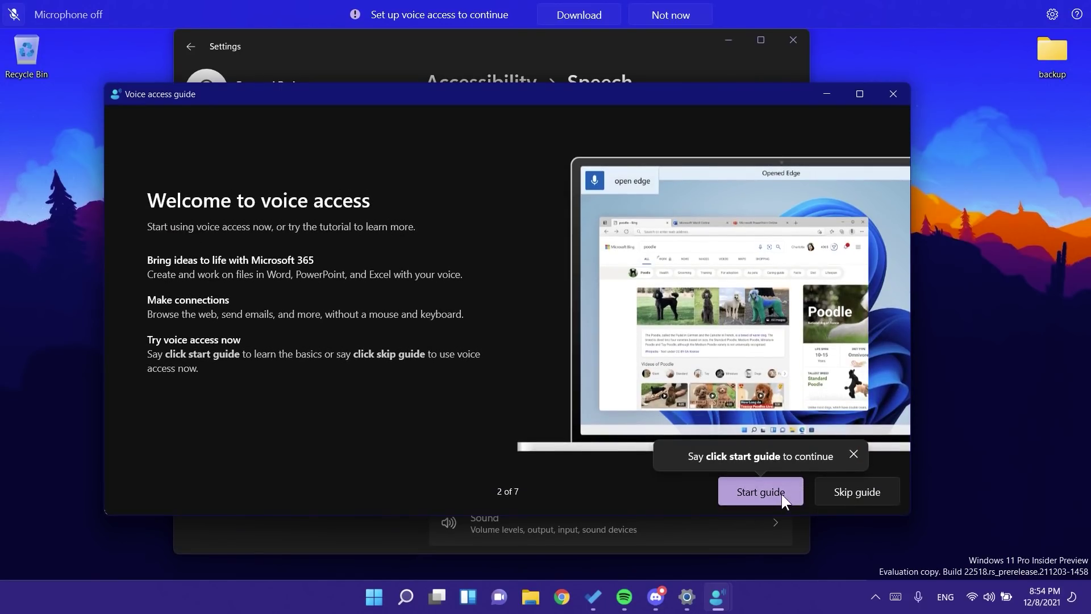
left_click(857, 492)
left_click(844, 489)
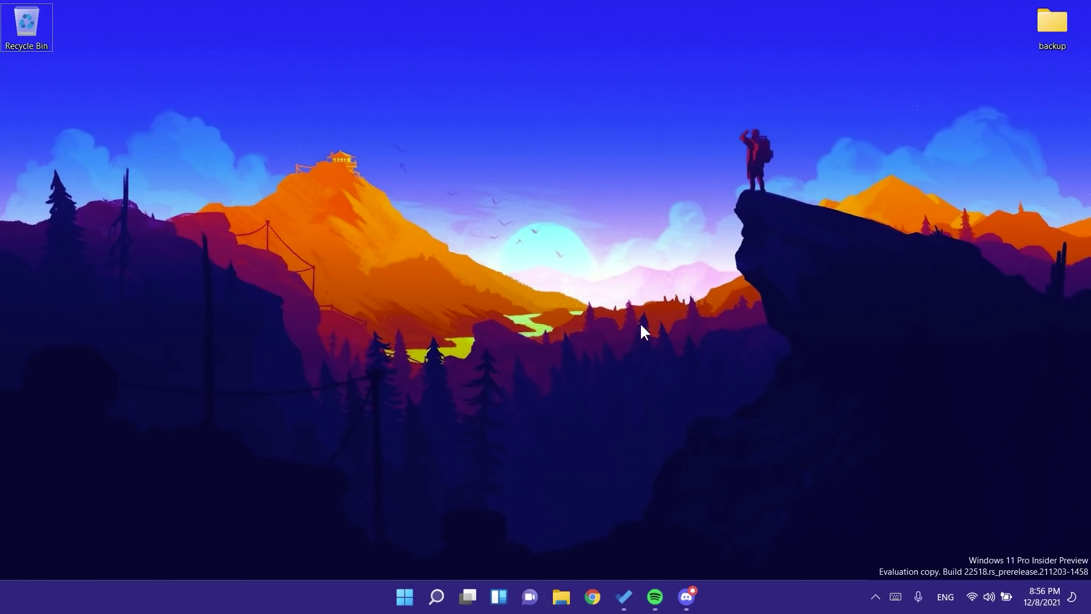
View the keyboard layout switcher with its installed layouts and dismiss it.
left_click(946, 596)
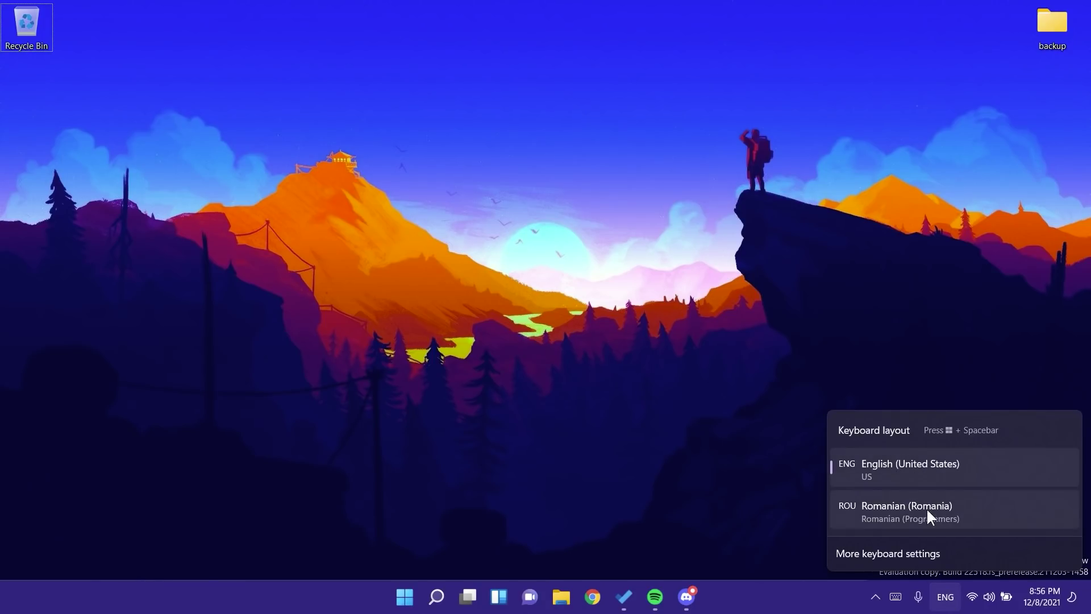
left_click(928, 387)
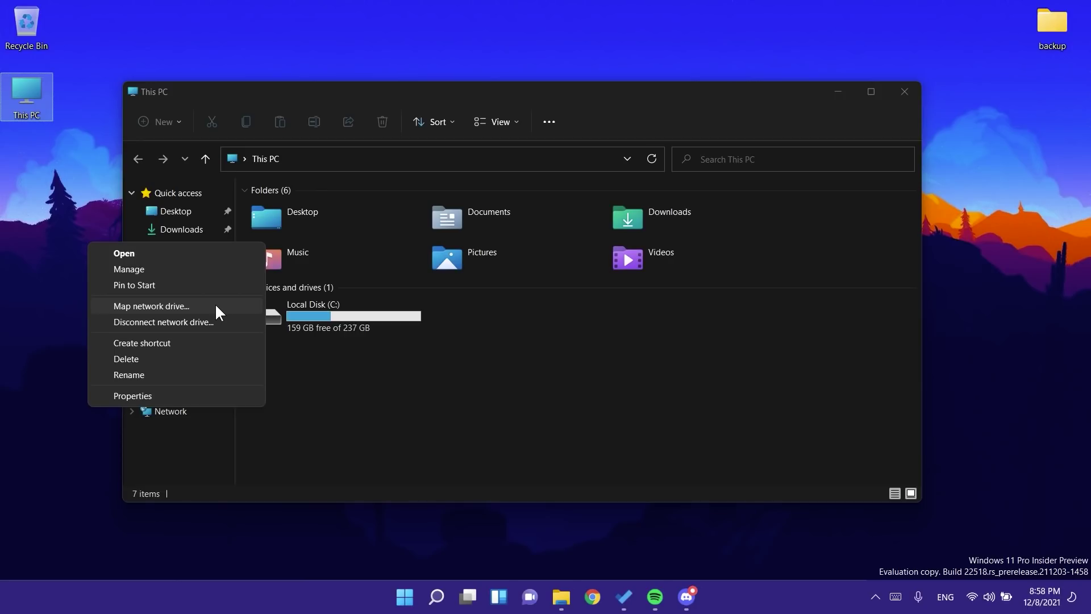
Dismiss the context menu of This PC and close File Explorer.
left_click(354, 385)
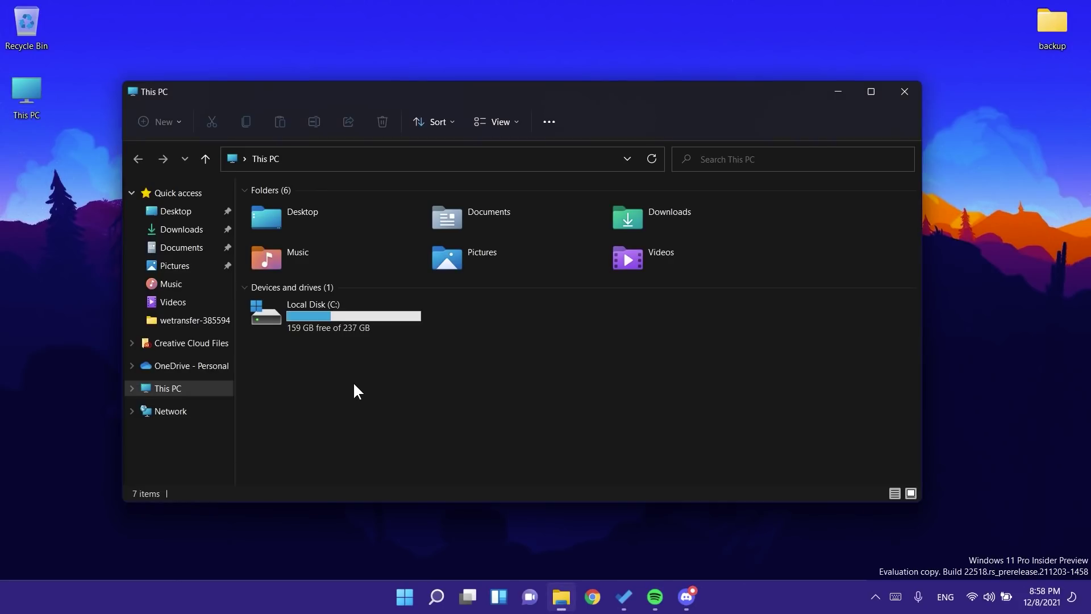
key("alt+F4")
View the emoji picker, followed by the notification center with its calendar.
key("super+period")
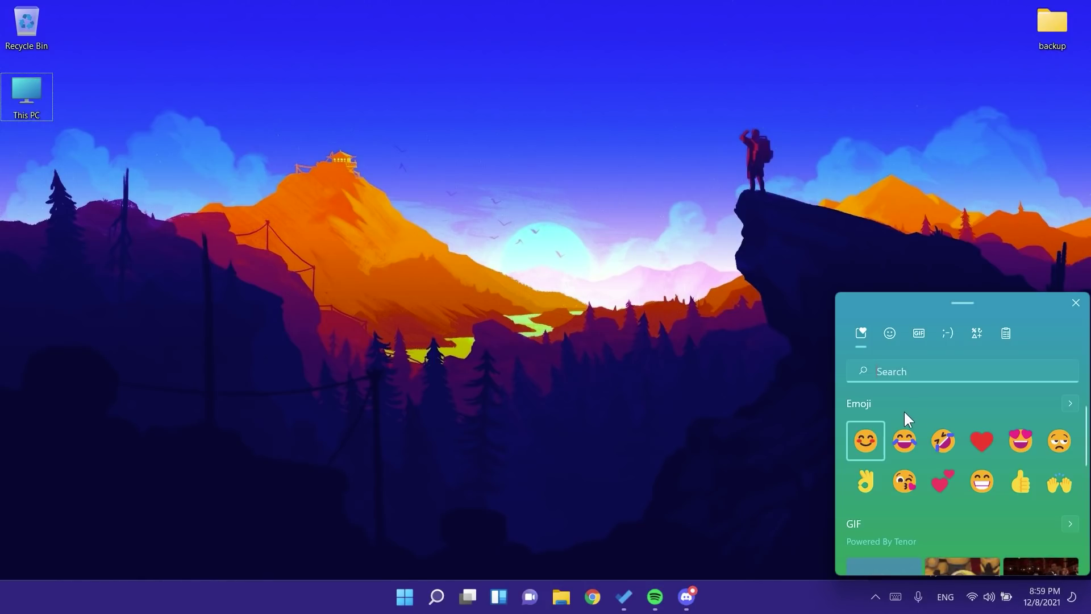
key("super+n")
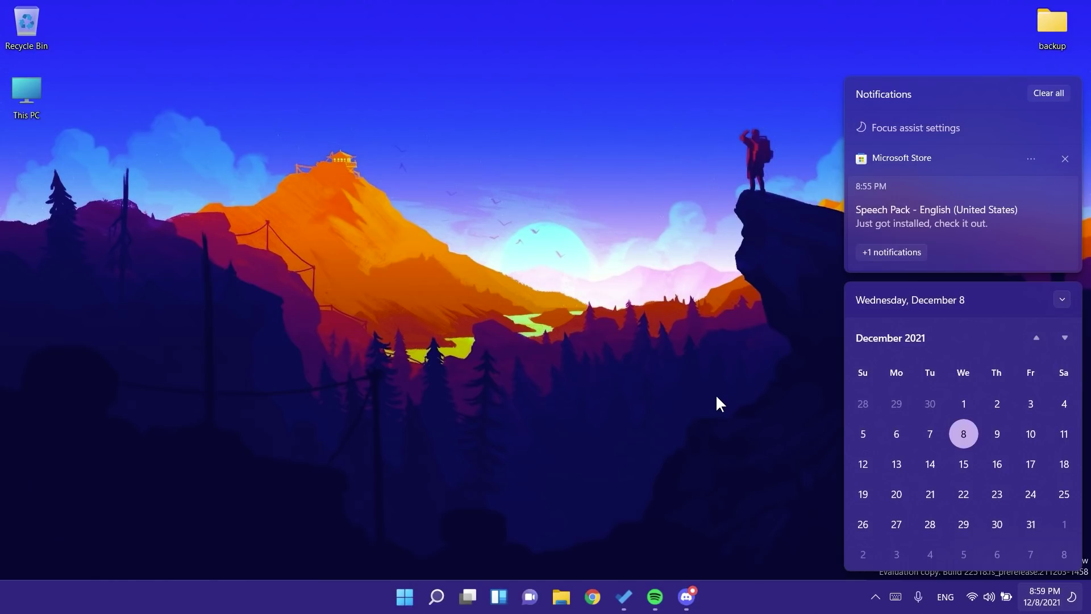
Open Notepad and shift its window slightly on the desktop.
key("super")
type("notepad")
key("Return")
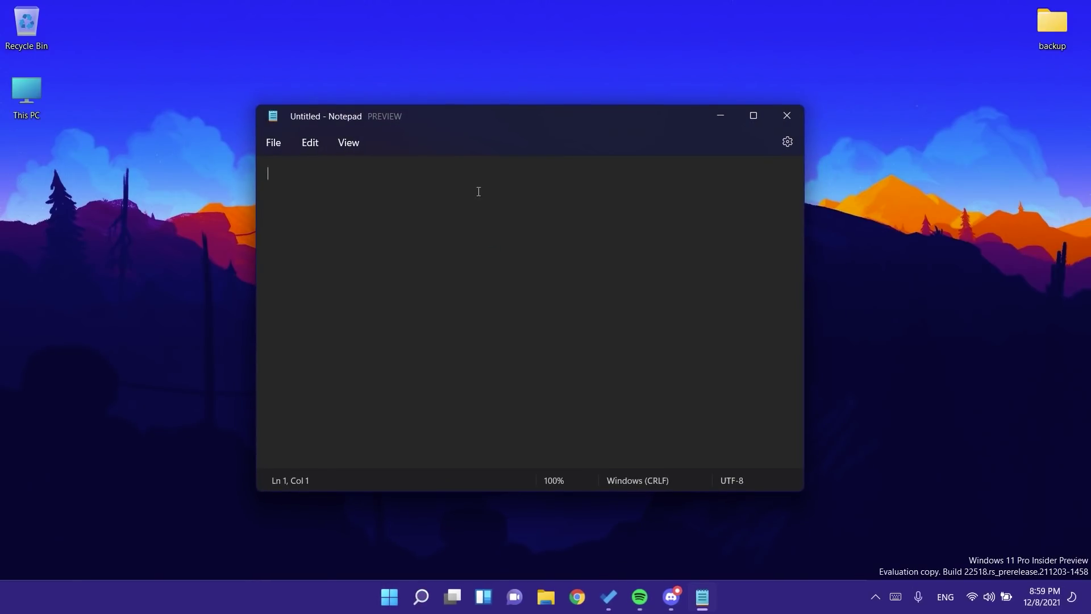
left_click_drag(453, 112, 442, 118)
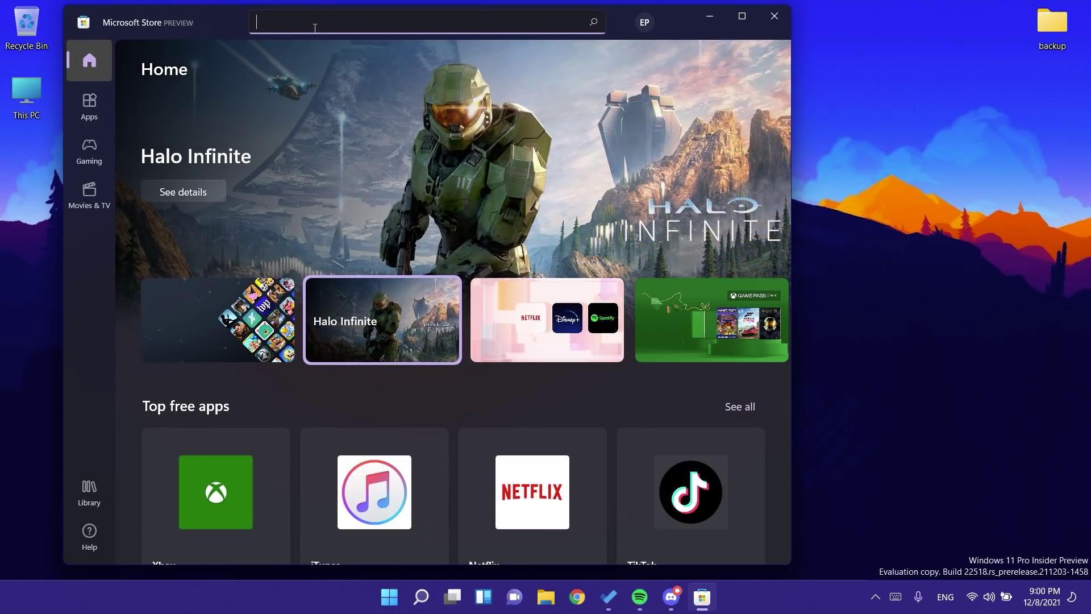
Search the Microsoft Store for "windows subsys", view the Windows Subsystem for Linux Preview page, and close the Store.
type("window")
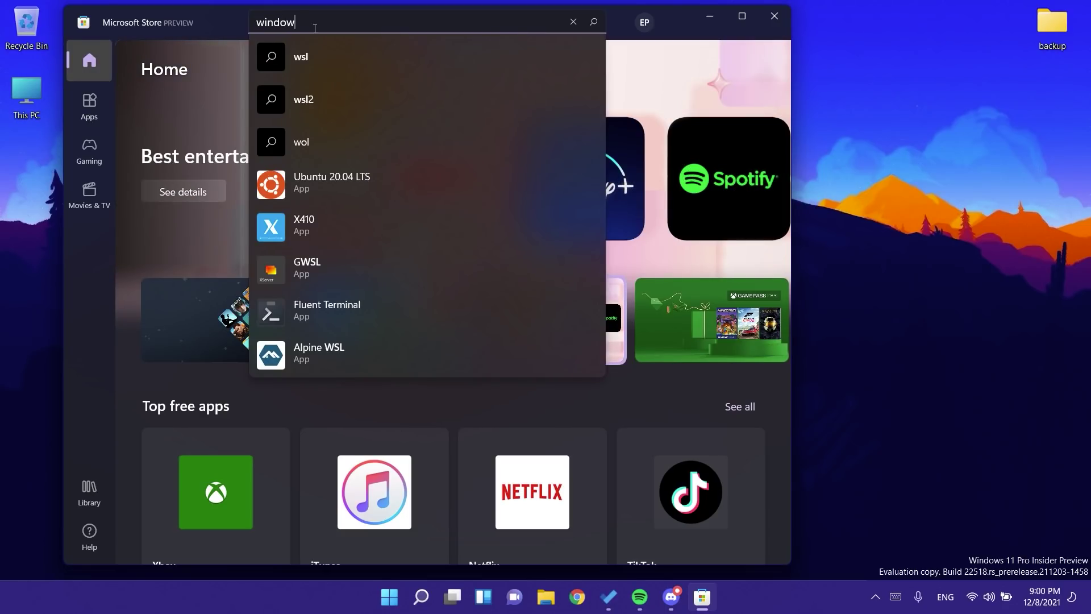
type("s subsys")
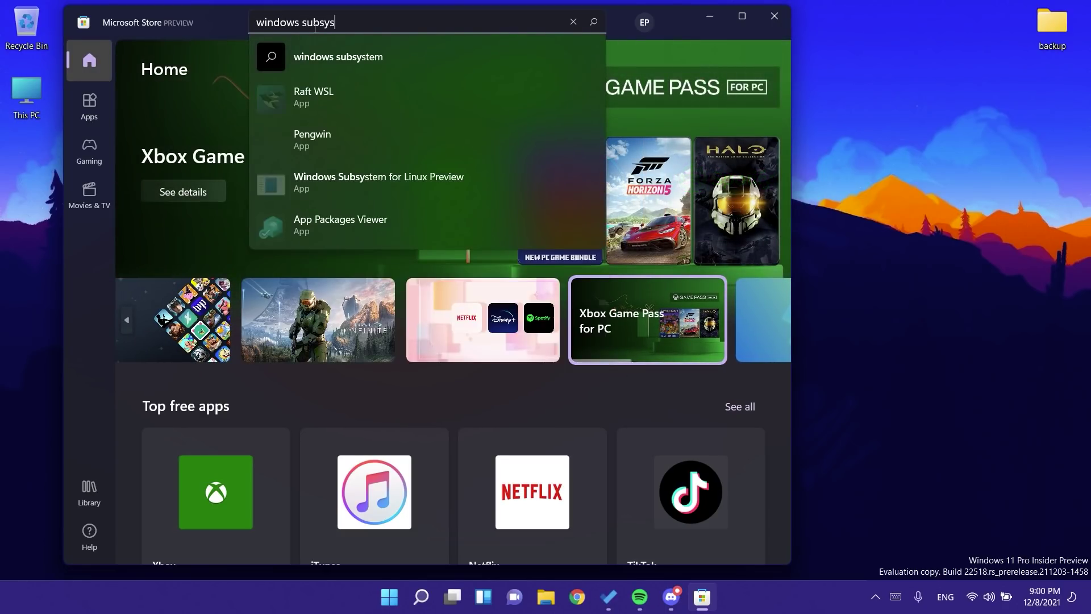
left_click(364, 182)
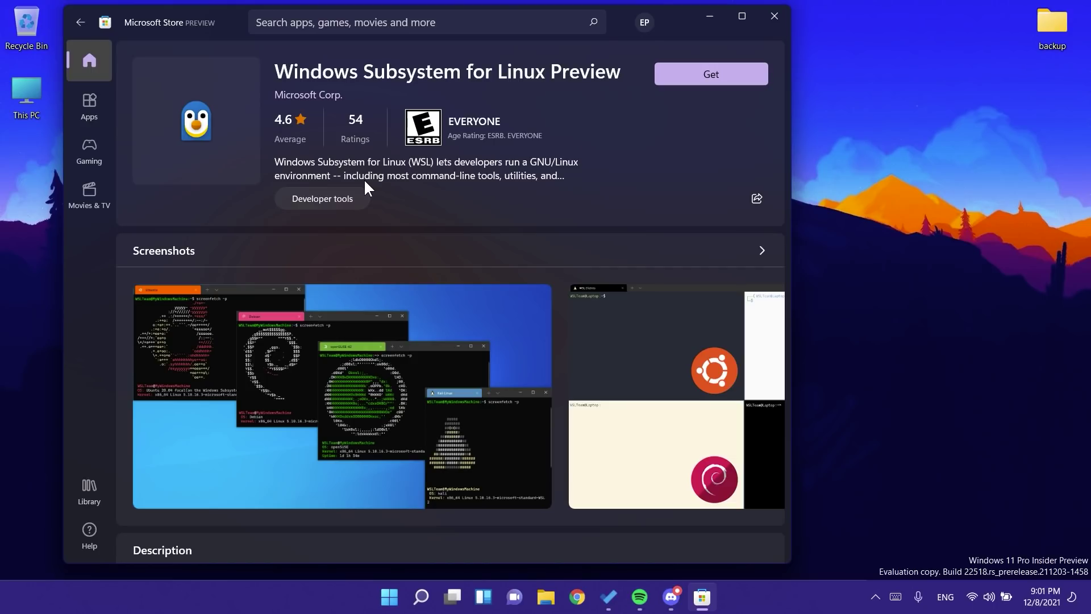
key("alt+F4")
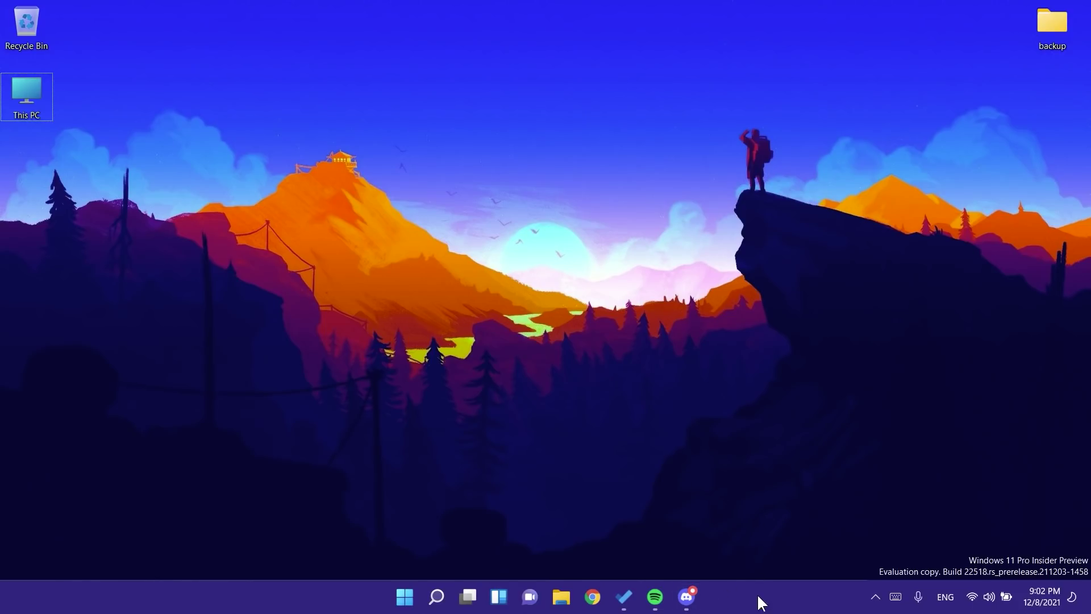
View the Windows Search home with its top apps and quick searches, and dismiss it.
key("super+s")
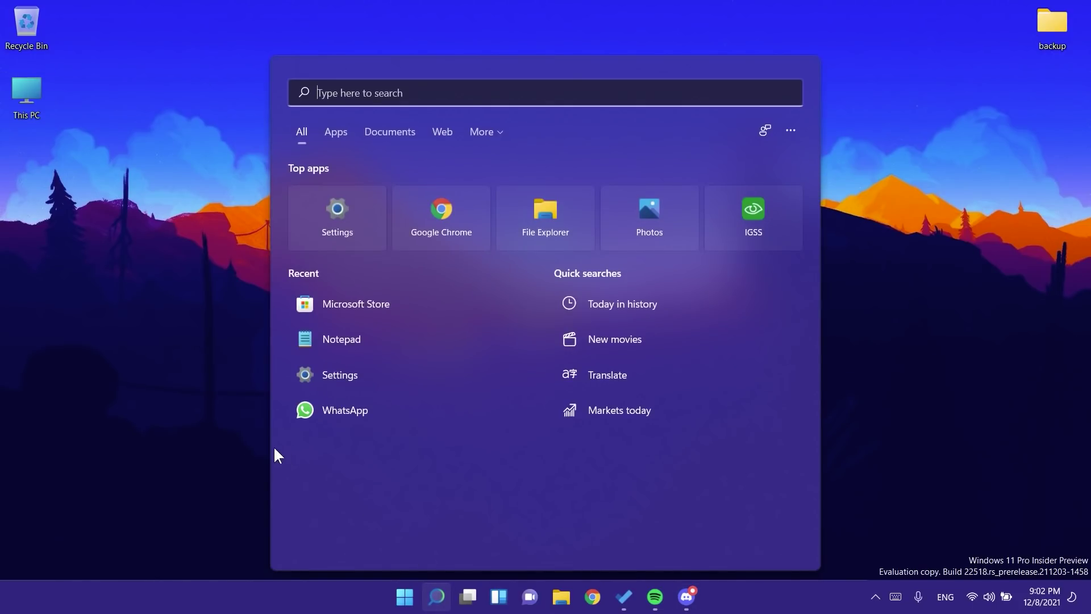
left_click(178, 456)
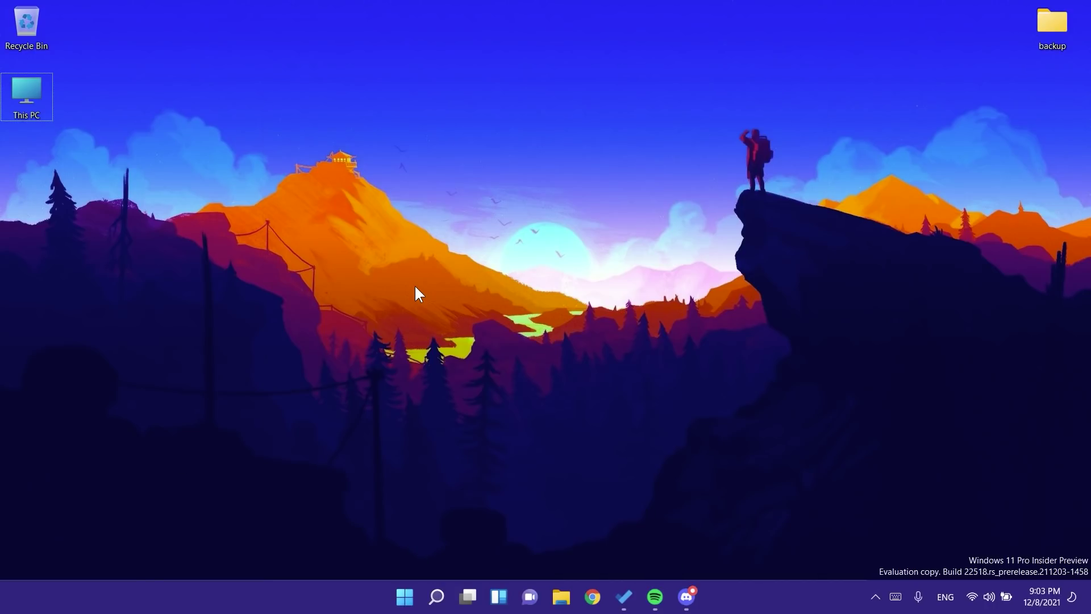